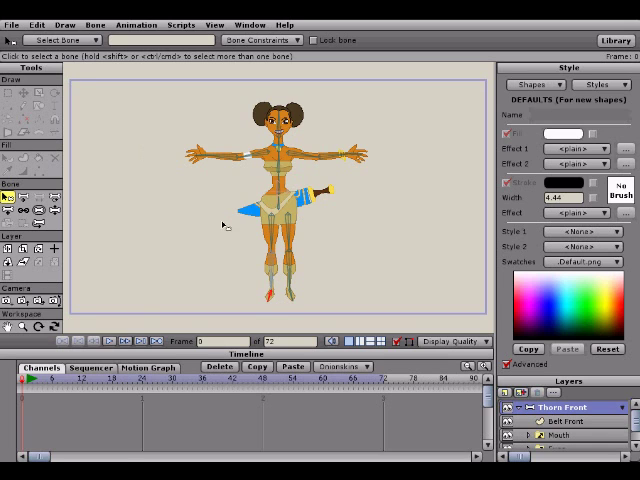
scroll(226, 228, up, 2)
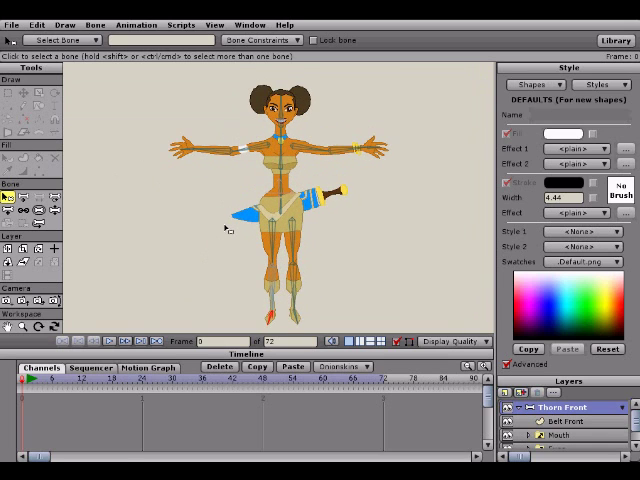
scroll(228, 229, down, 2)
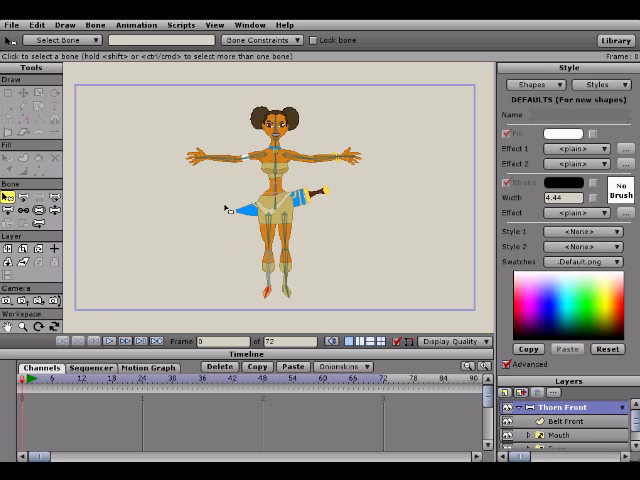
scroll(228, 208, down, 1)
scroll(235, 210, up, 3)
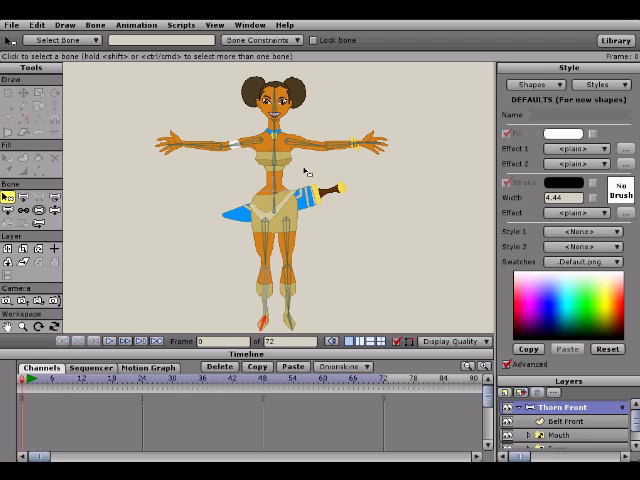
scroll(300, 175, down, 1)
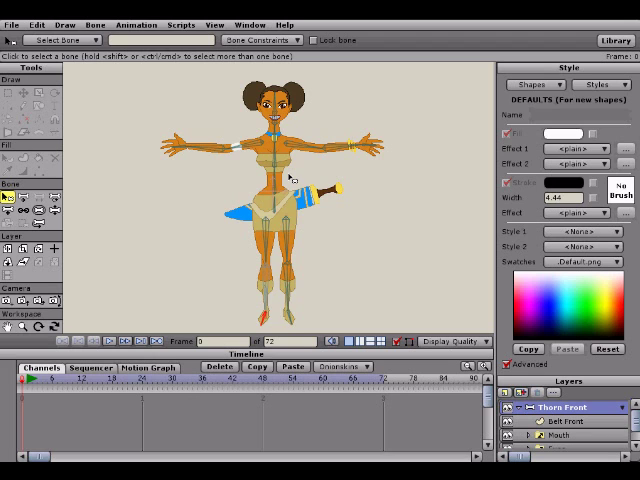
scroll(290, 178, down, 2)
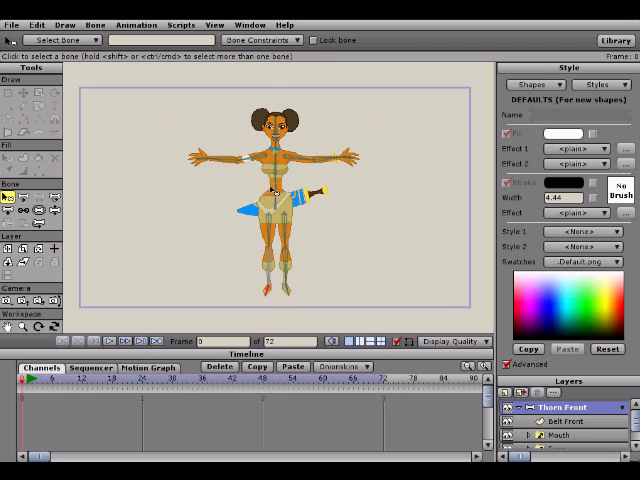
scroll(273, 190, up, 1)
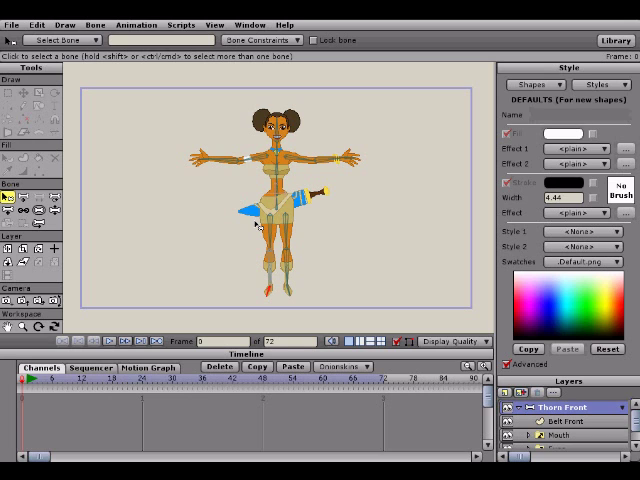
scroll(257, 225, down, 3)
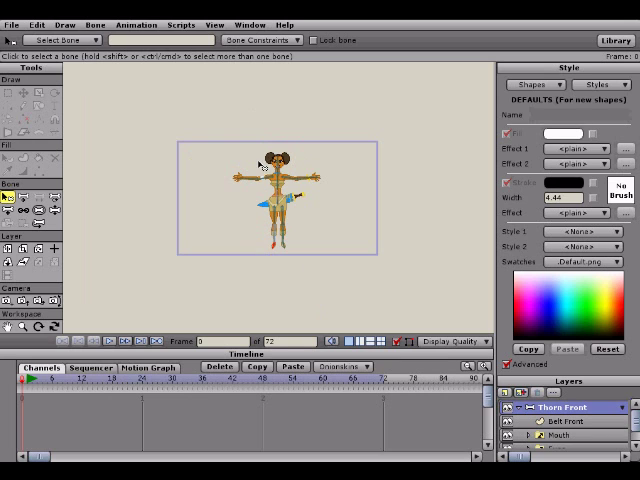
scroll(305, 205, up, 3)
scroll(308, 180, up, 1)
scroll(308, 180, up, 1)
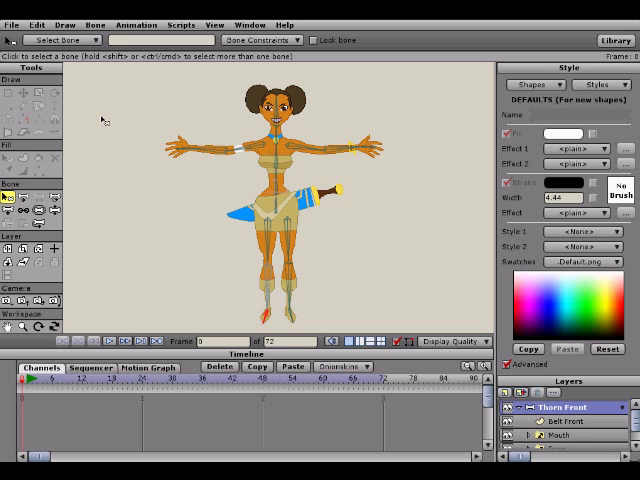
Reset the canvas view so the whole project frame with the sword-wielding character fits on screen
key(Escape)
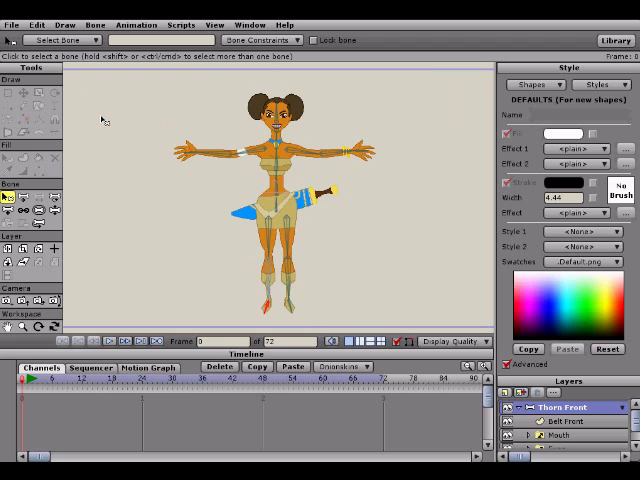
scroll(104, 121, up, 3)
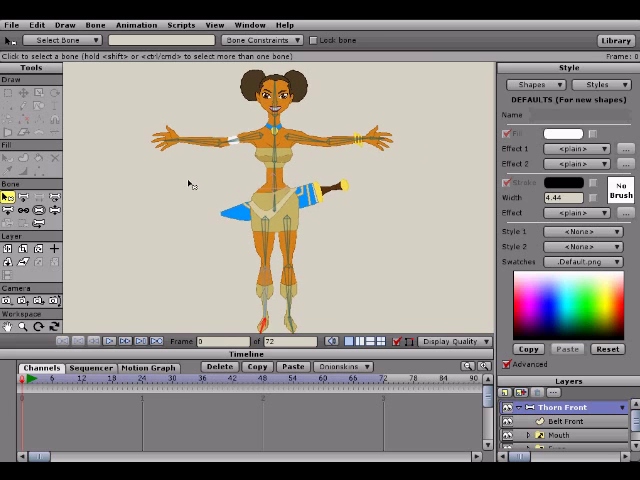